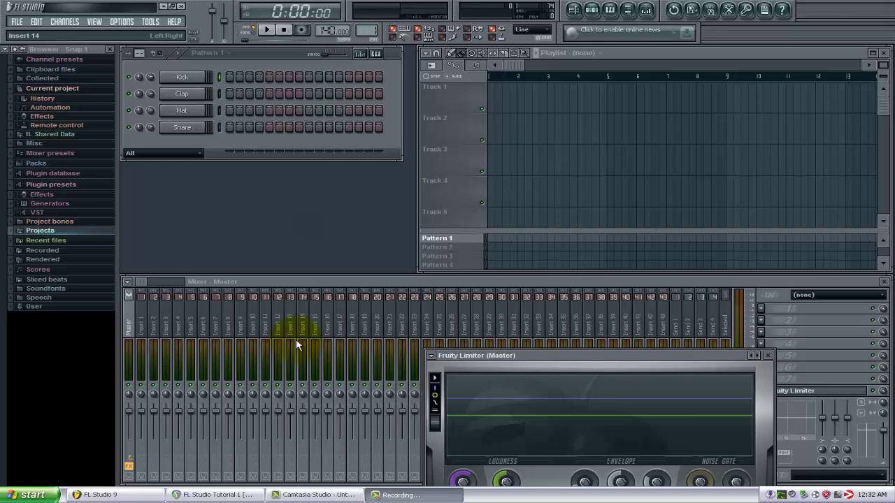
Add a 3x Osc synth channel to the pattern and assign it a free mixer insert
click(67, 22)
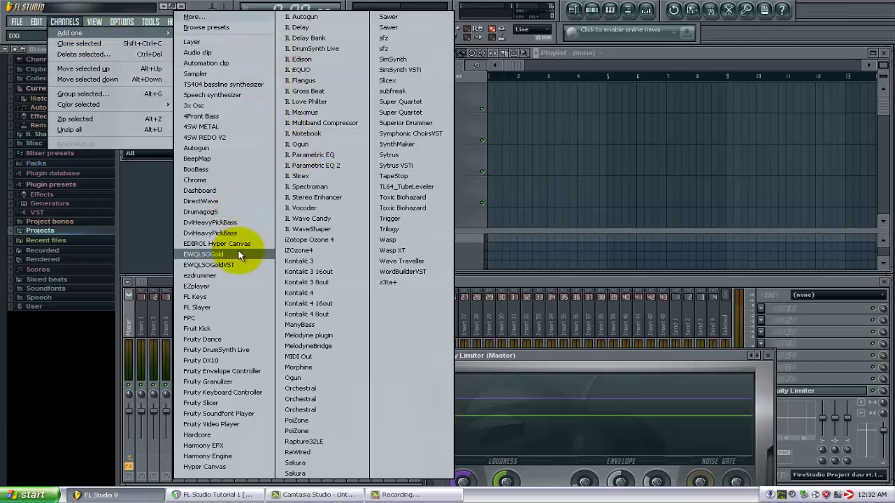
click(236, 107)
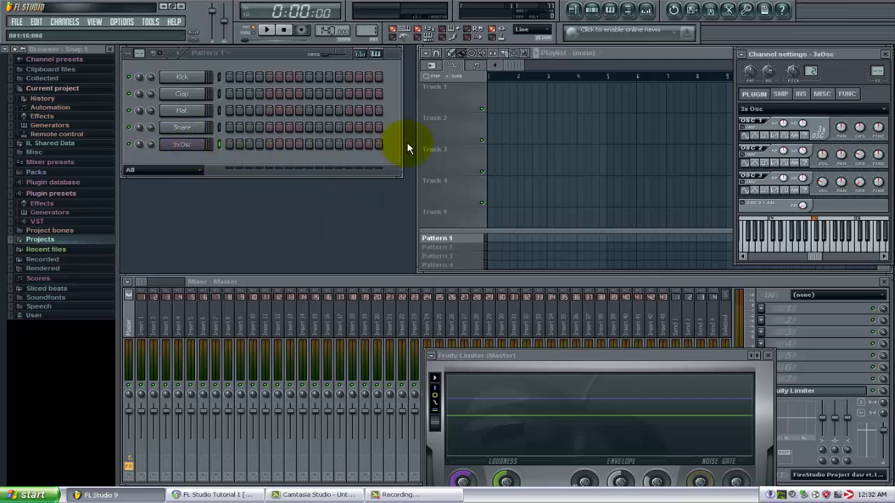
click(744, 55)
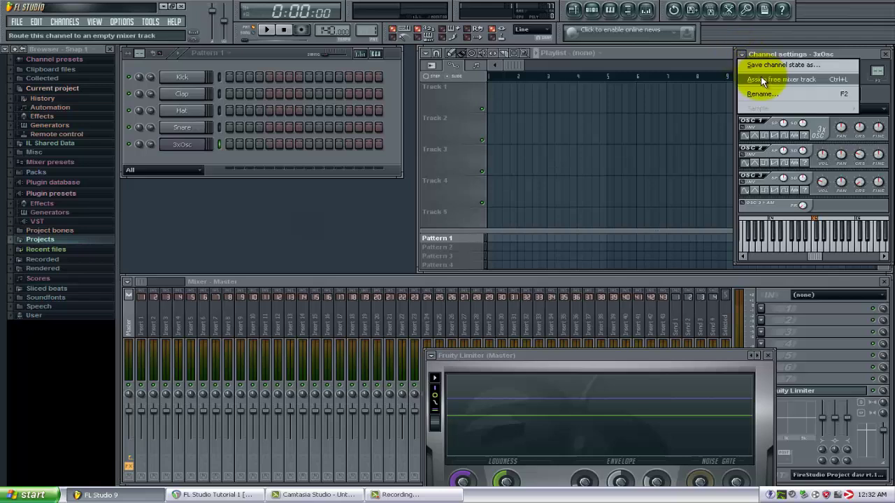
click(761, 79)
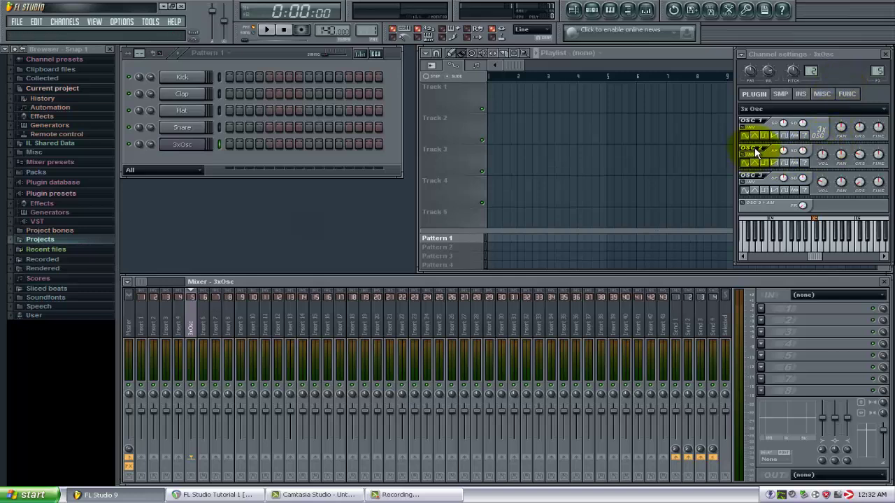
Adjust oscillator 2's mix level, put a note on the 3x Osc first step, and preview the pattern
click(822, 155)
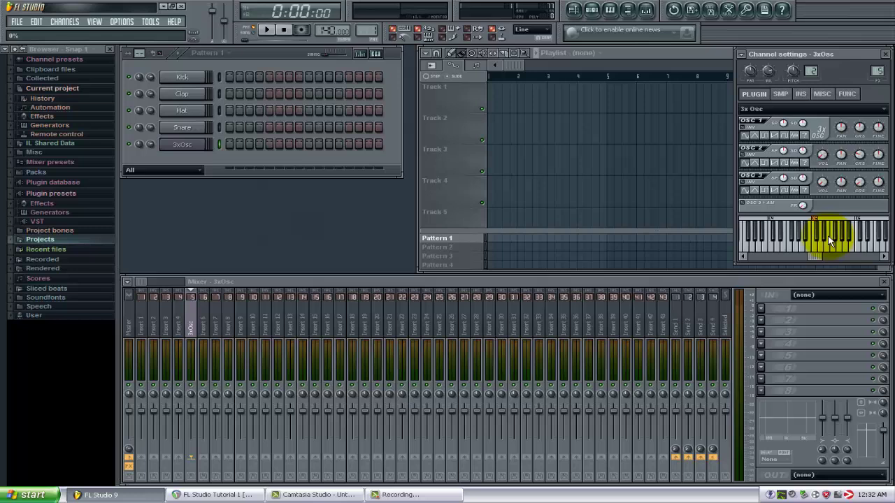
click(230, 144)
click(272, 33)
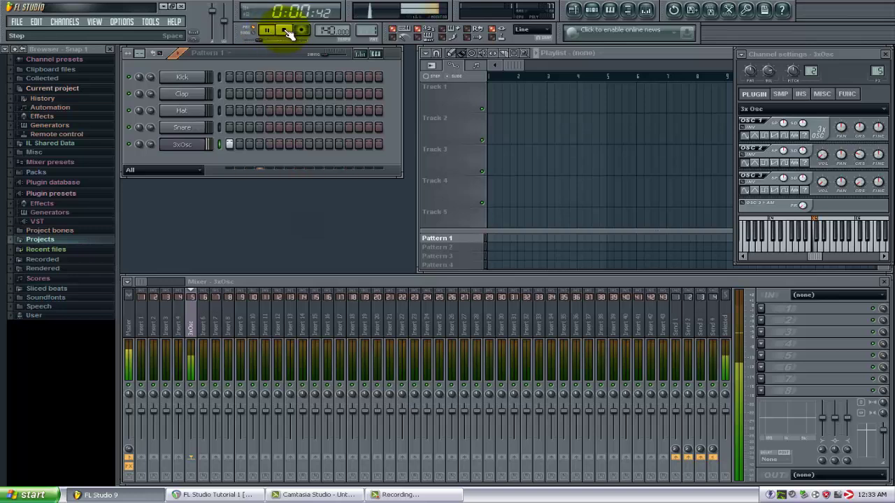
click(287, 32)
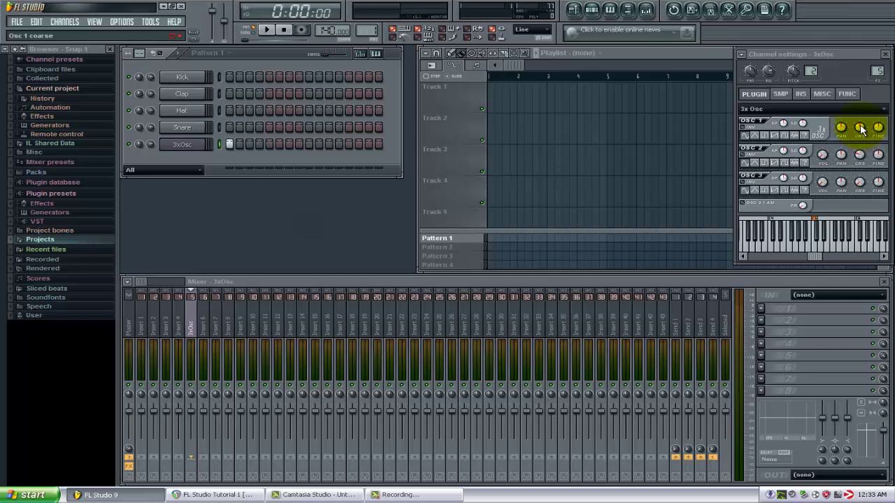
Tune oscillator 1's coarse pitch down to -24 semitones and play the pattern
scroll(862, 128, down, 1)
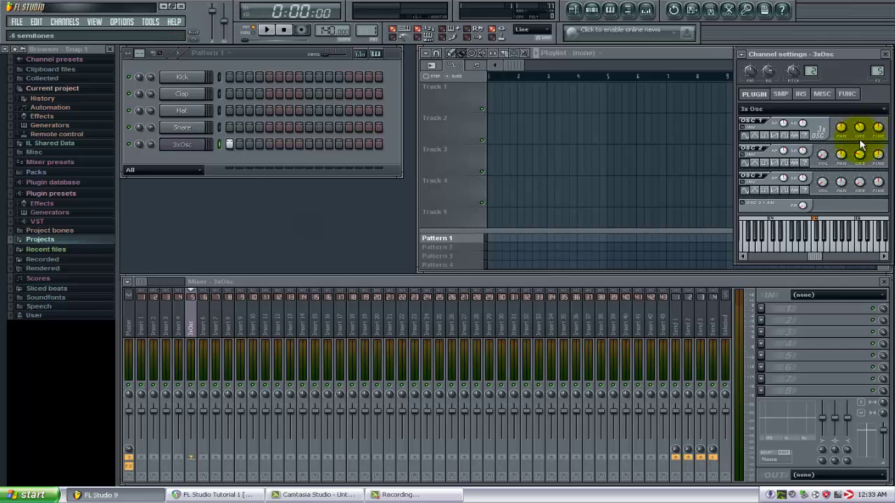
drag(861, 143, 862, 183)
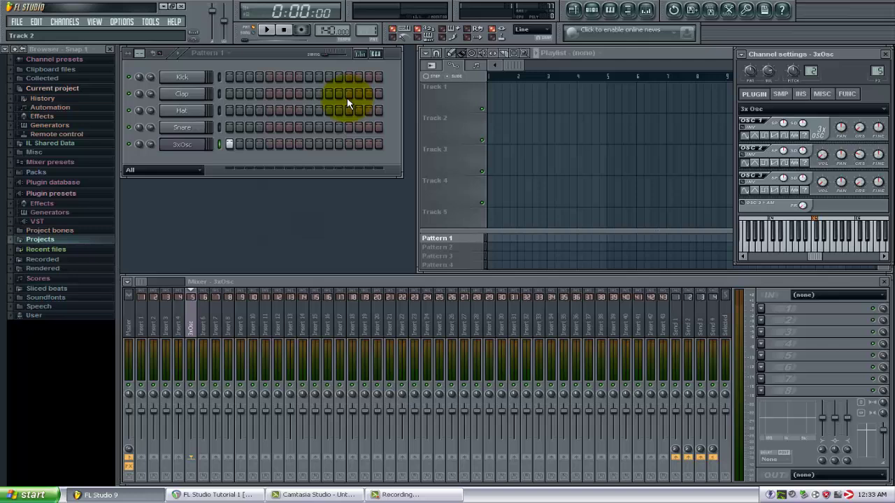
click(275, 32)
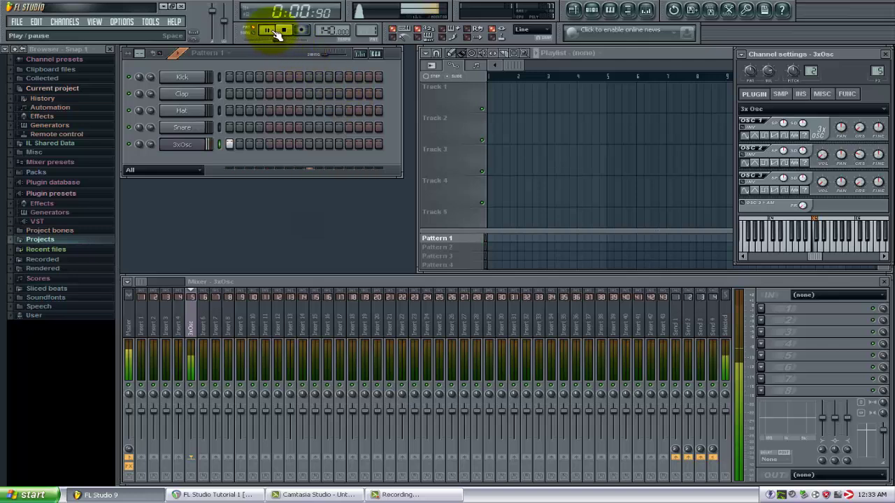
click(286, 31)
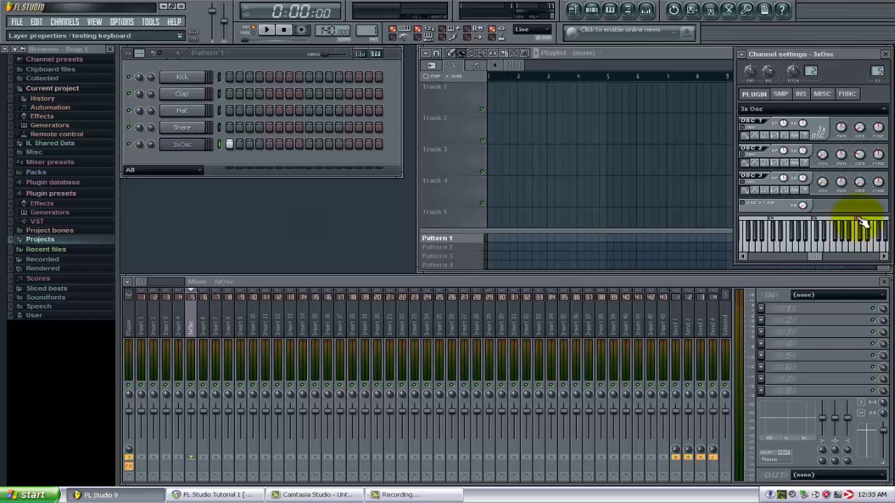
click(269, 31)
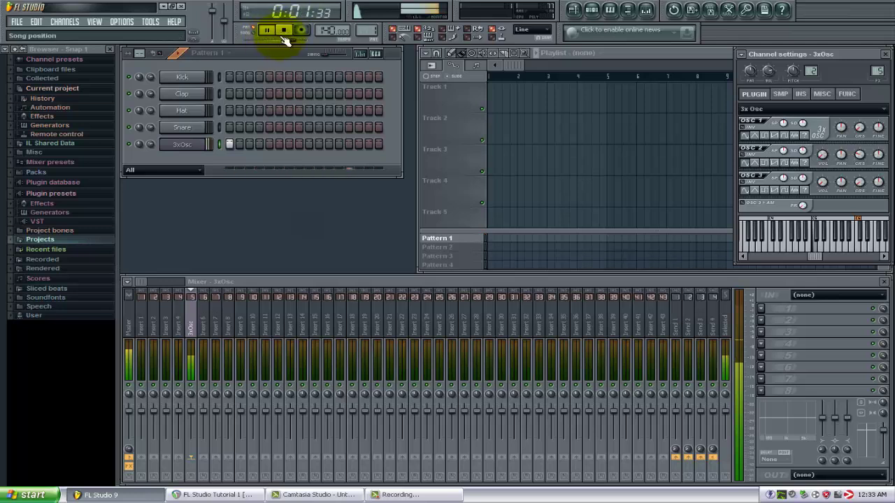
click(287, 32)
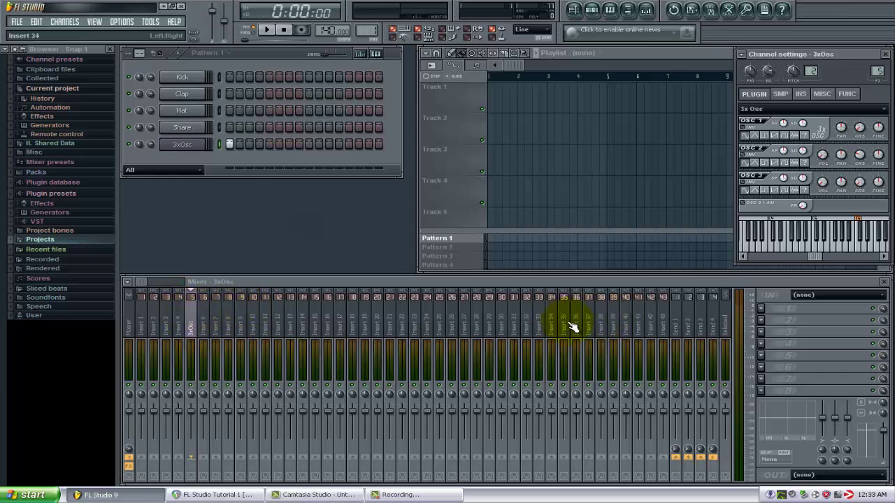
Load Fruity Parametric EQ 2 into FX slot 1 of the 3x Osc mixer insert
click(762, 309)
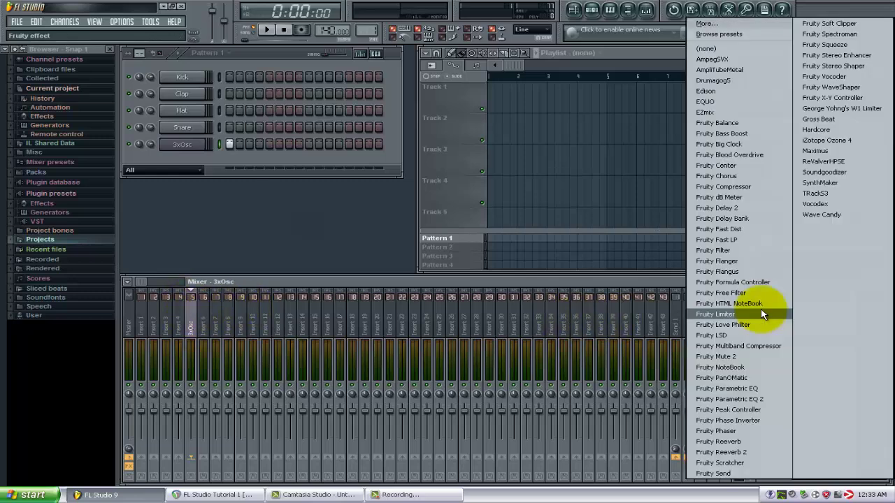
click(742, 399)
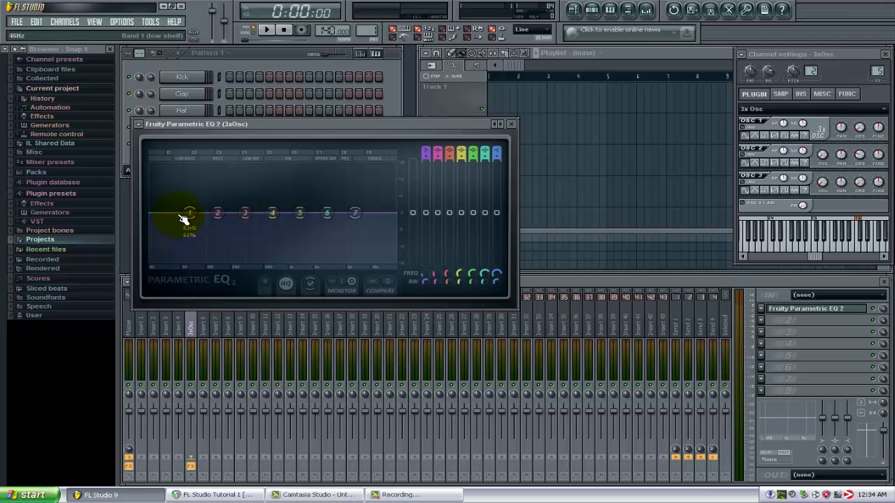
Make EQ band 1 a high-pass at about 33 Hz and move band 3 down to 230 Hz
drag(199, 221, 165, 218)
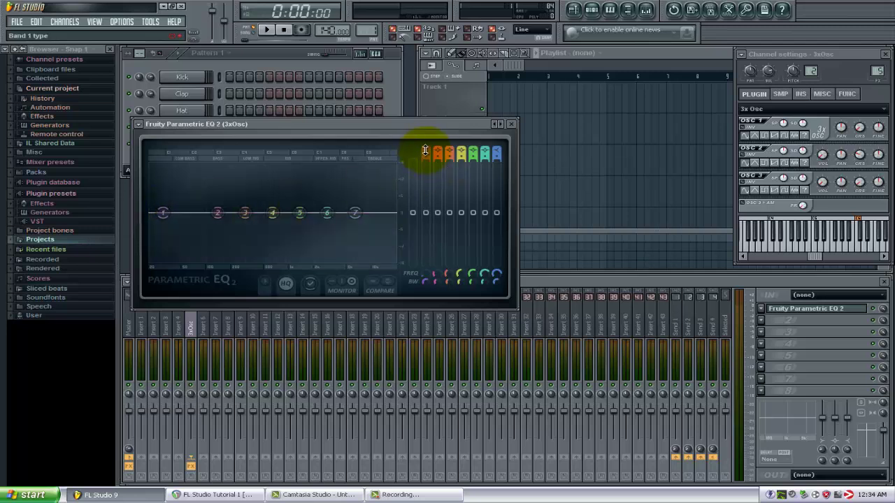
drag(425, 150, 425, 155)
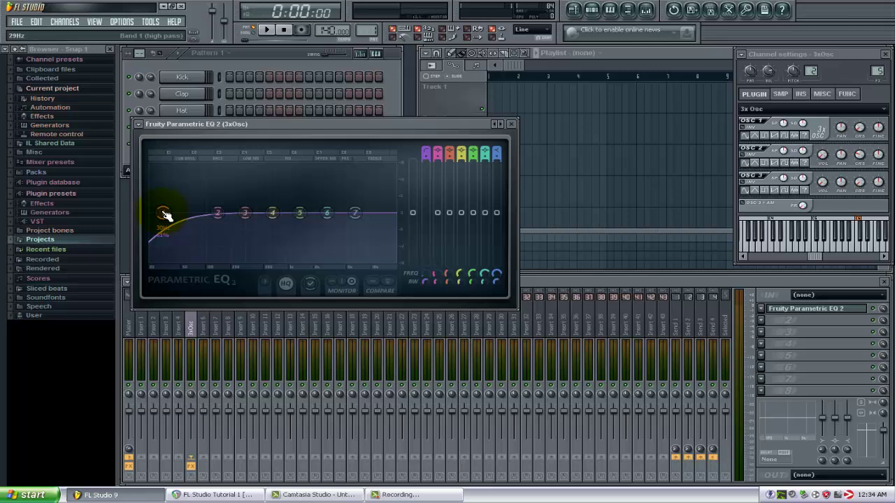
mouse_move(164, 216)
mouse_down()
mouse_move(152, 259)
mouse_move(173, 229)
mouse_up()
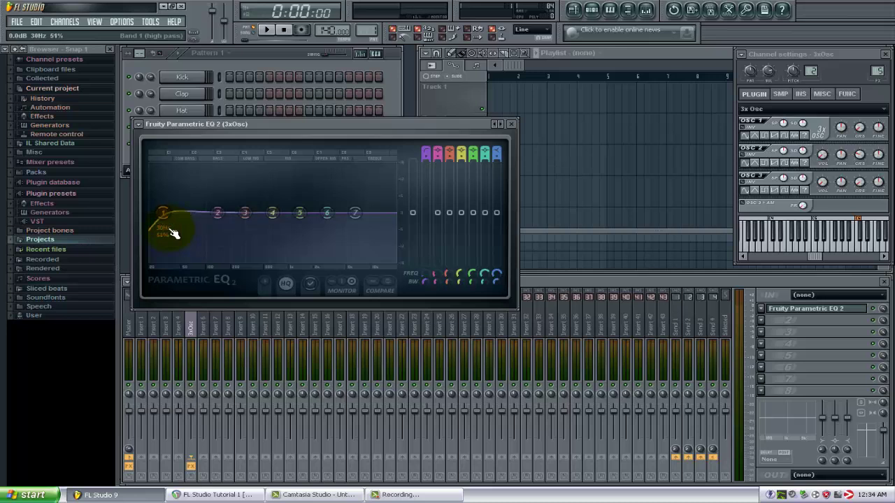
mouse_move(174, 233)
mouse_down()
mouse_move(176, 220)
mouse_move(160, 225)
mouse_move(194, 223)
mouse_move(161, 218)
mouse_move(181, 216)
mouse_move(162, 225)
mouse_up()
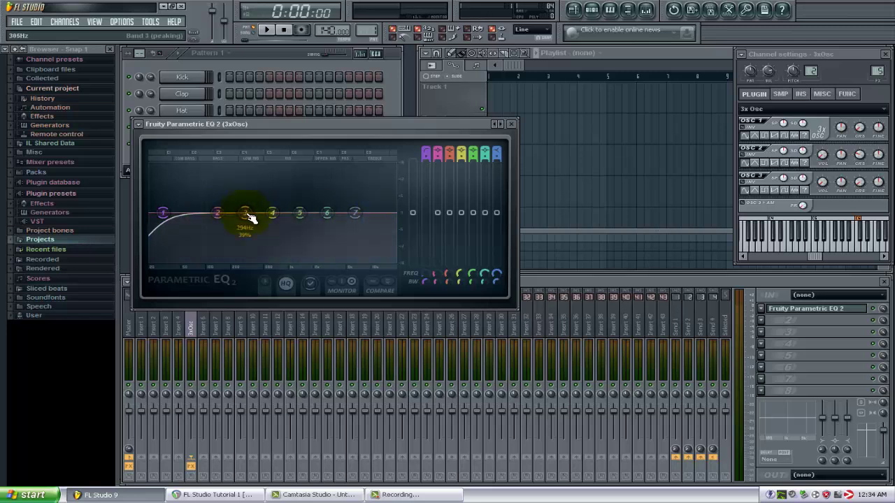
drag(251, 218, 202, 219)
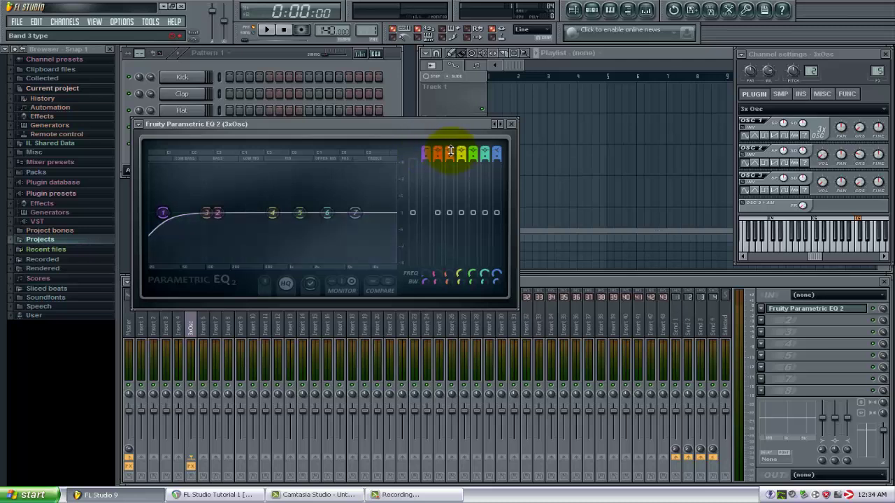
Switch EQ band 3 to a low-pass at 100 Hz and raise its bandwidth to 54%
drag(449, 151, 443, 171)
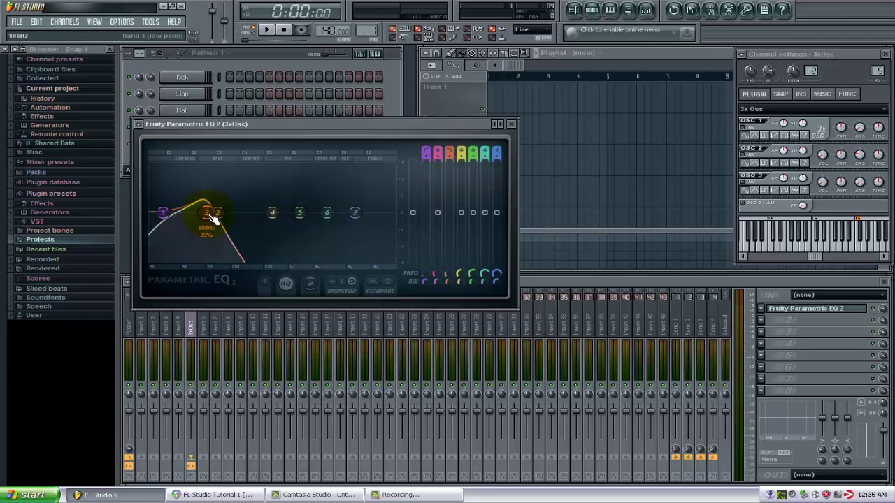
scroll(213, 219, up, 2)
scroll(214, 219, up, 4)
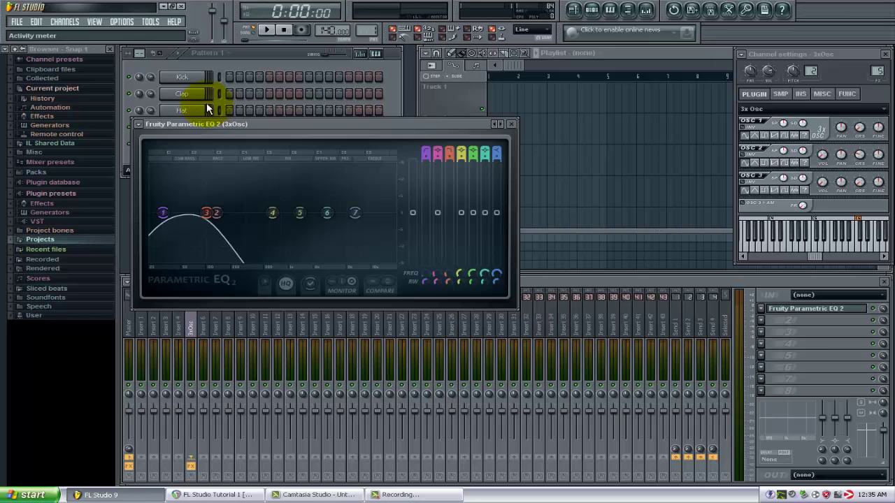
Start playback and drag EQ band 2's peak down to about 75 Hz
click(266, 31)
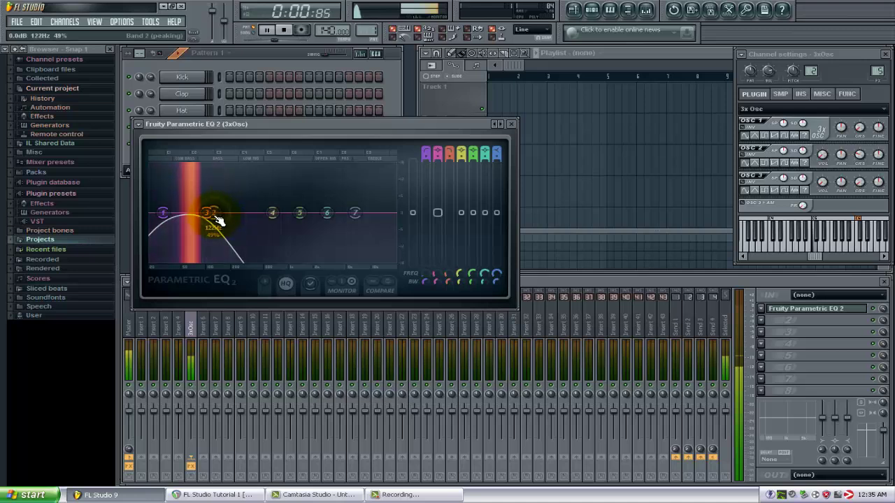
drag(218, 221, 194, 211)
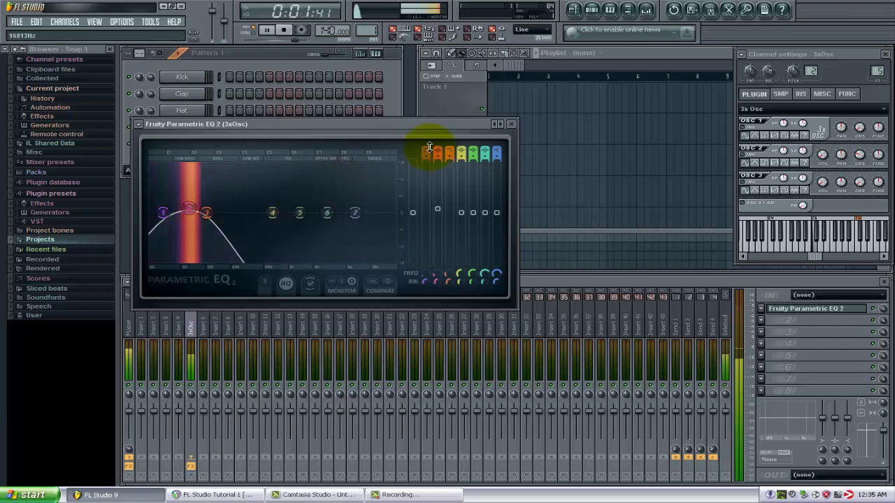
Close the EQ, load Fruity Bass Boost into FX slot 2, and adjust its Amount
click(511, 124)
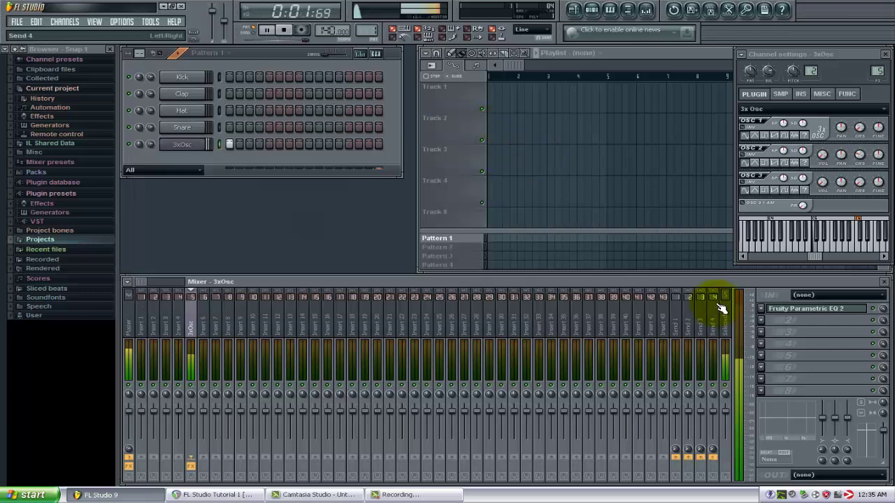
click(768, 323)
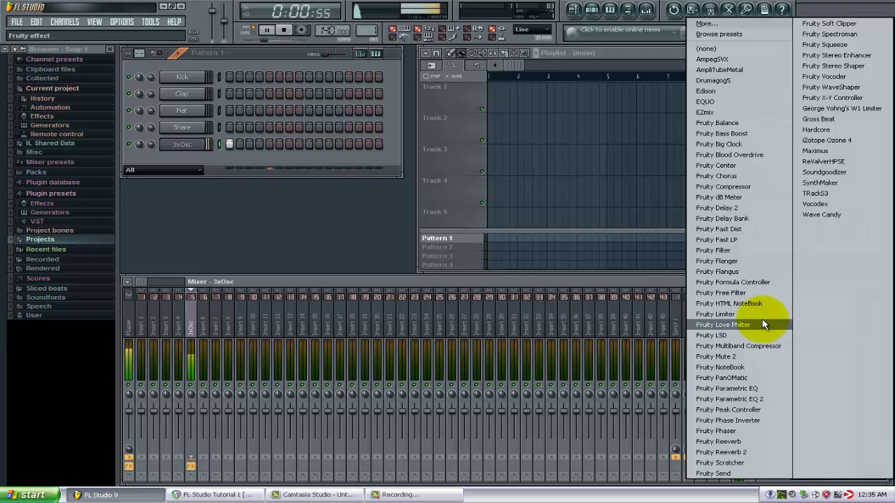
click(753, 134)
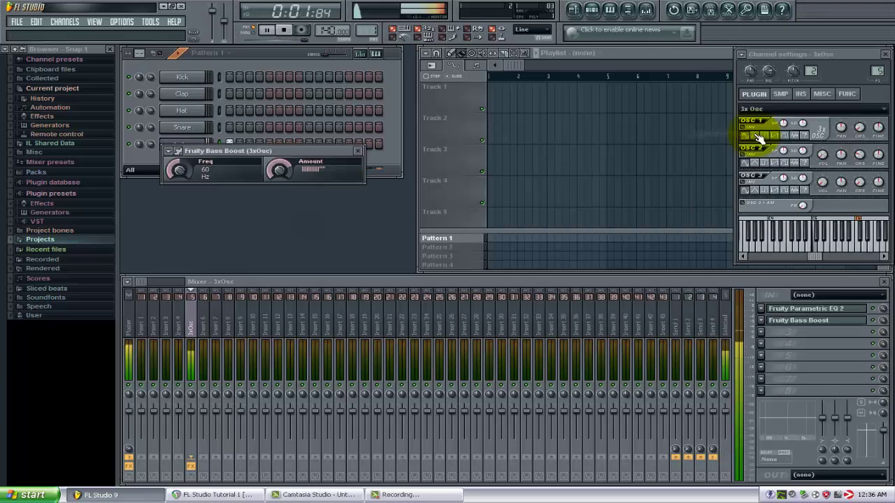
click(277, 174)
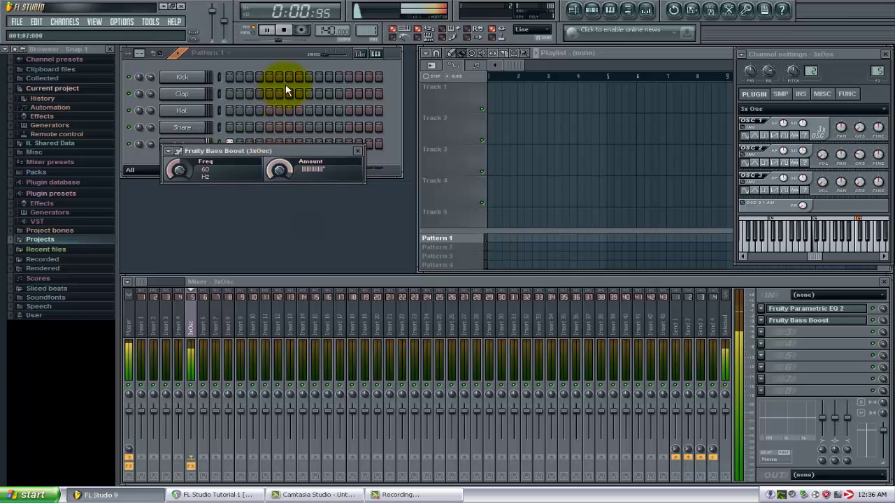
Stop the bass pattern's playback, returning the song position to zero
click(287, 31)
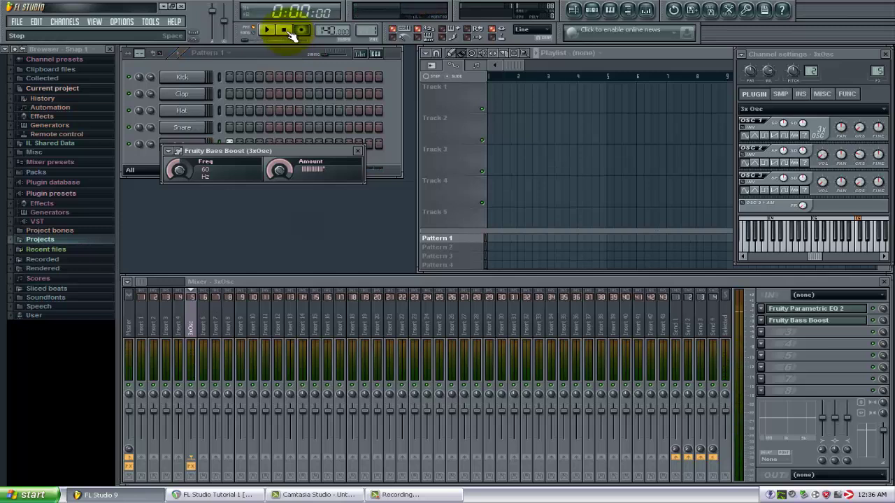